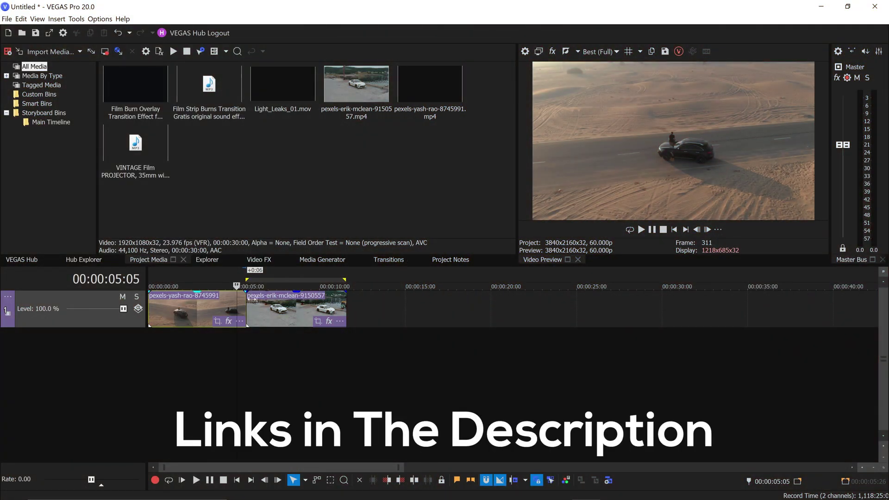
- Overlap pexels-erik-mclean-9150557 0:06 onto the first clip's end and apply the first crossfade curve
click(201, 304)
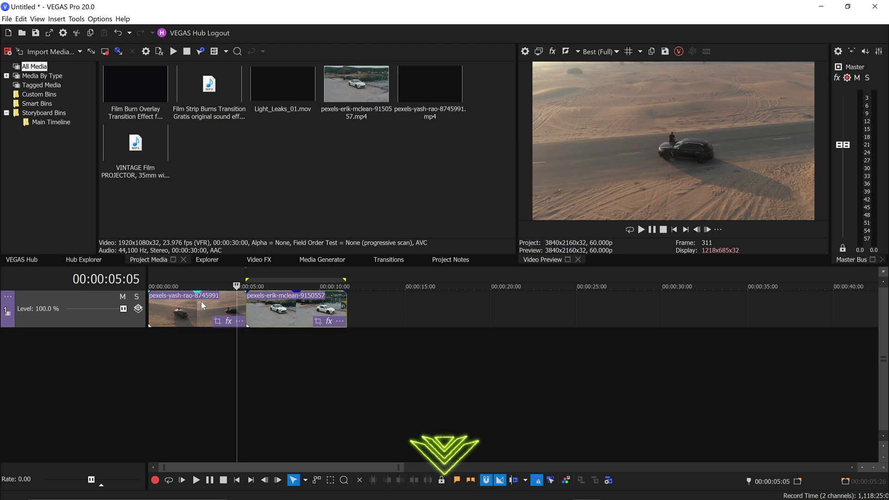
click(272, 309)
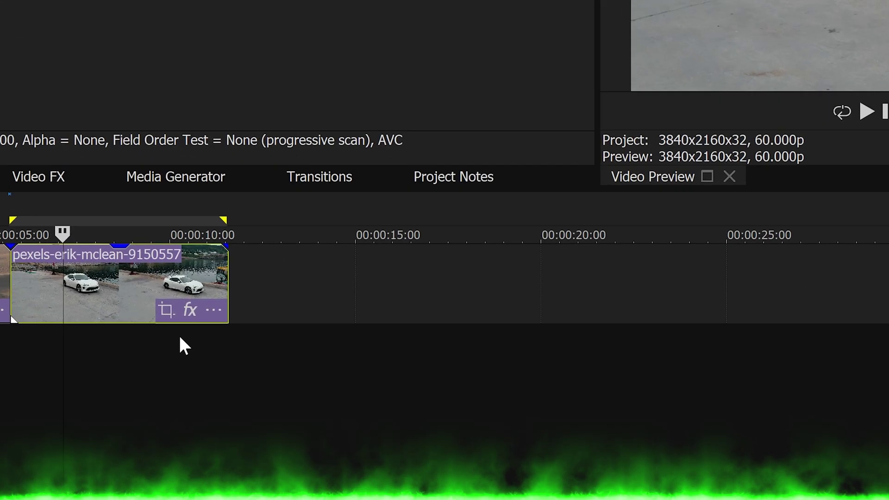
scroll(480, 314, up, 3)
drag(535, 279, 507, 287)
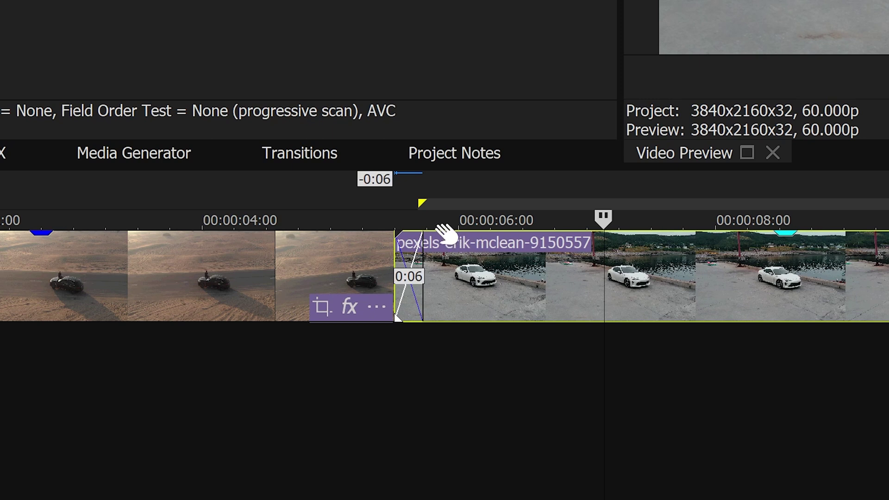
right_click(423, 233)
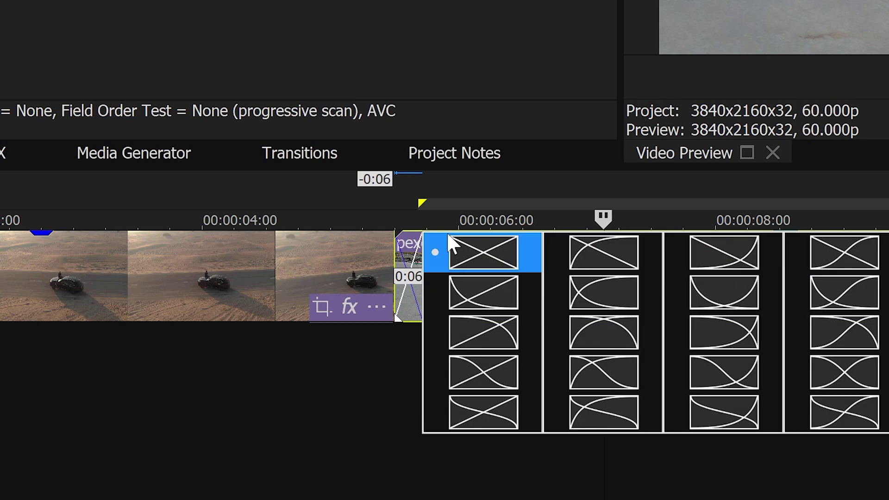
click(474, 247)
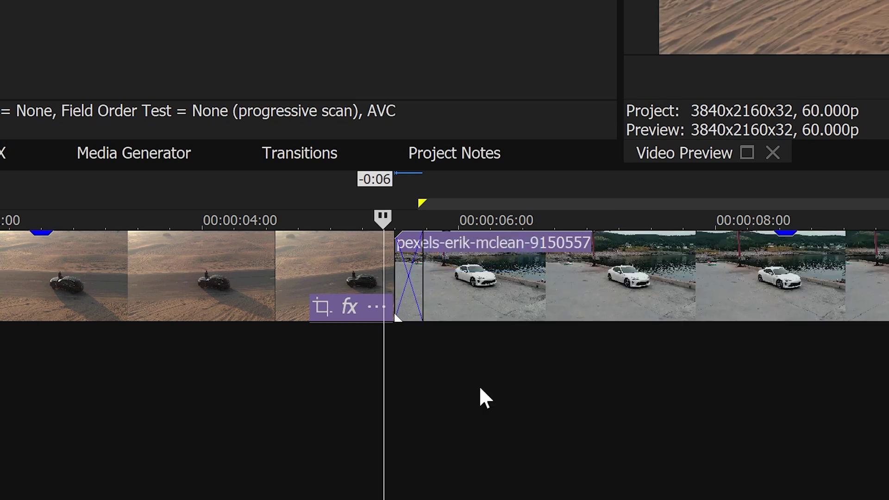
- Insert a new video track and place the Film Burn Overlay clip on it
right_click(481, 396)
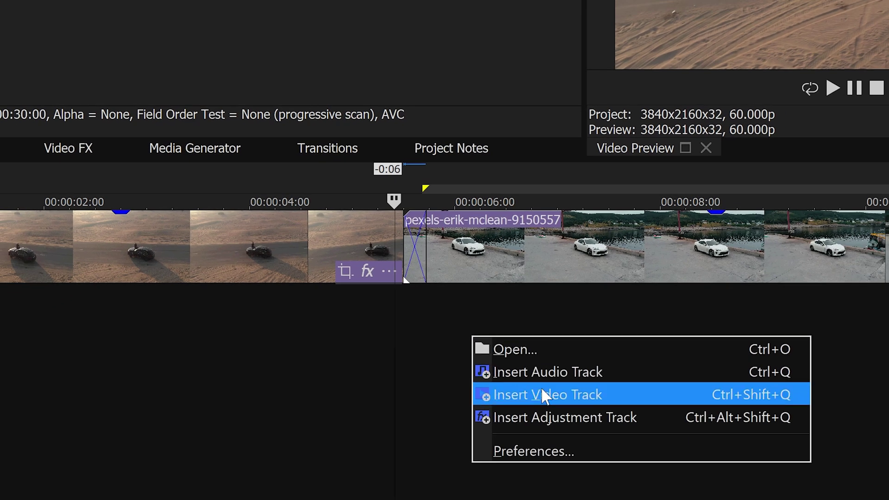
click(546, 397)
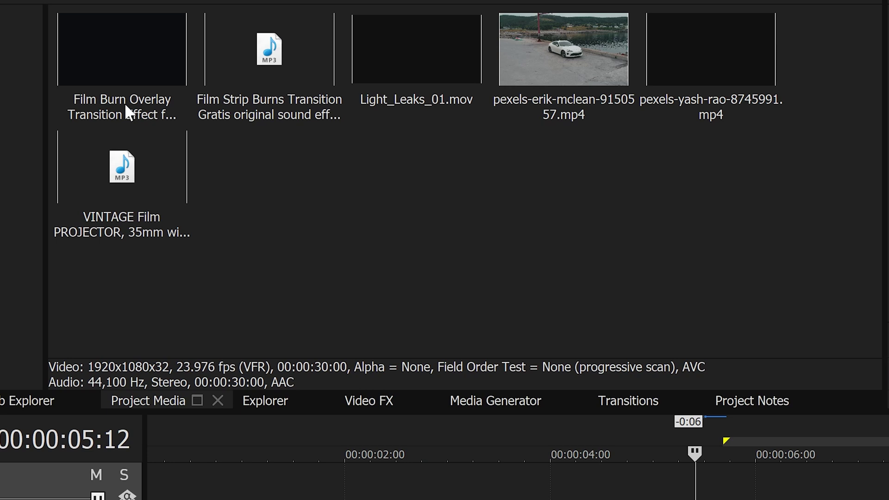
drag(125, 106, 186, 133)
mouse_move(477, 242)
mouse_down()
mouse_move(738, 400)
mouse_move(744, 494)
mouse_up()
drag(412, 246, 408, 246)
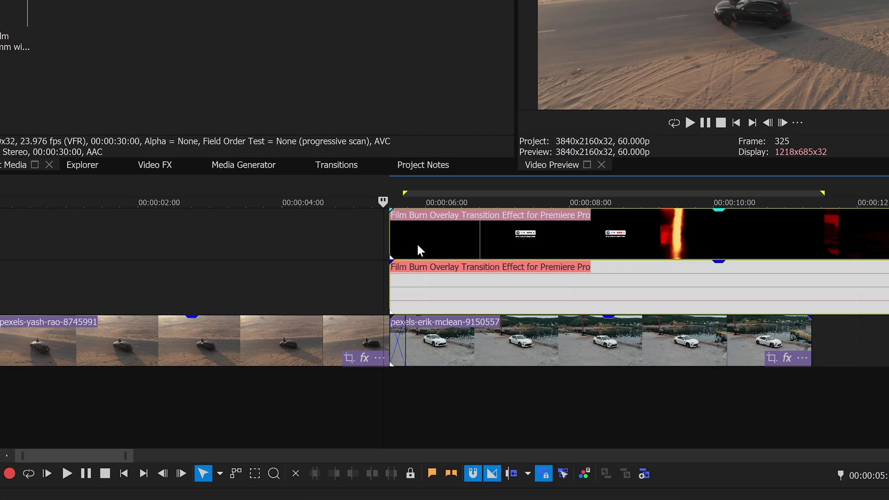
- Separate the Film Burn Overlay's audio and delete it
click(444, 286)
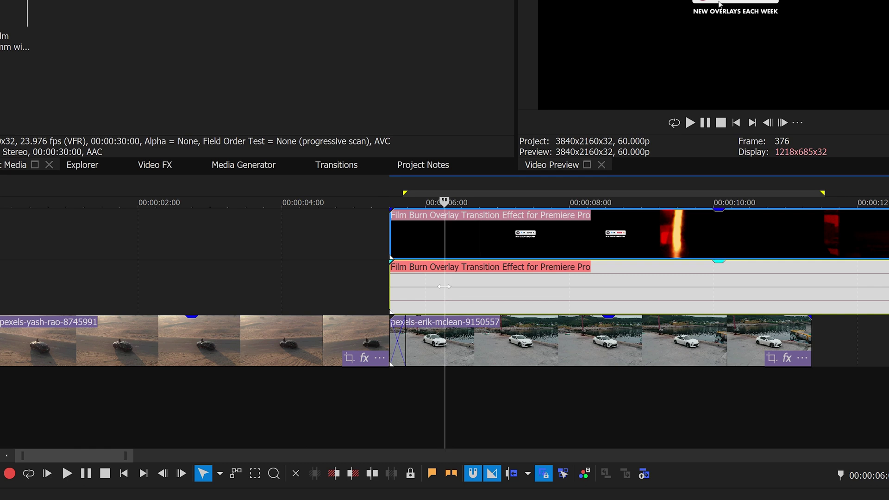
key(u)
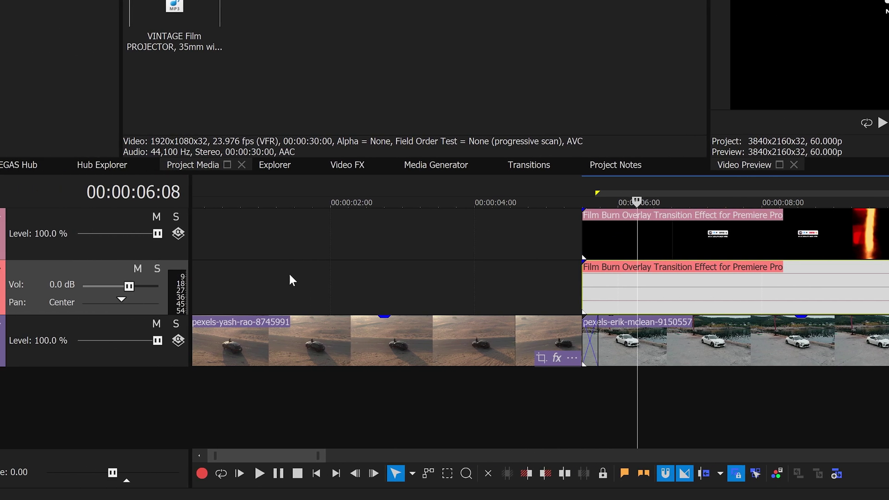
key(Delete)
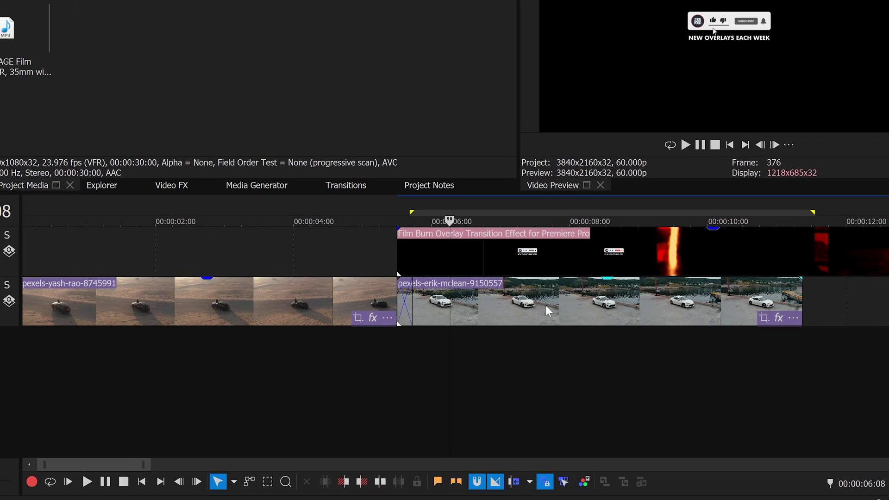
- Split the Film Burn Overlay at the start and end of the burn effect
scroll(547, 301, down, 2)
click(383, 228)
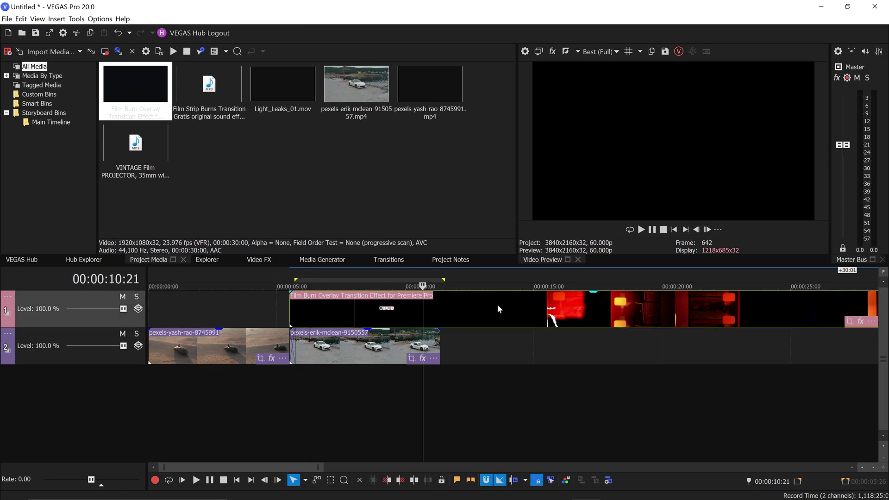
scroll(497, 304, down, 3)
click(368, 313)
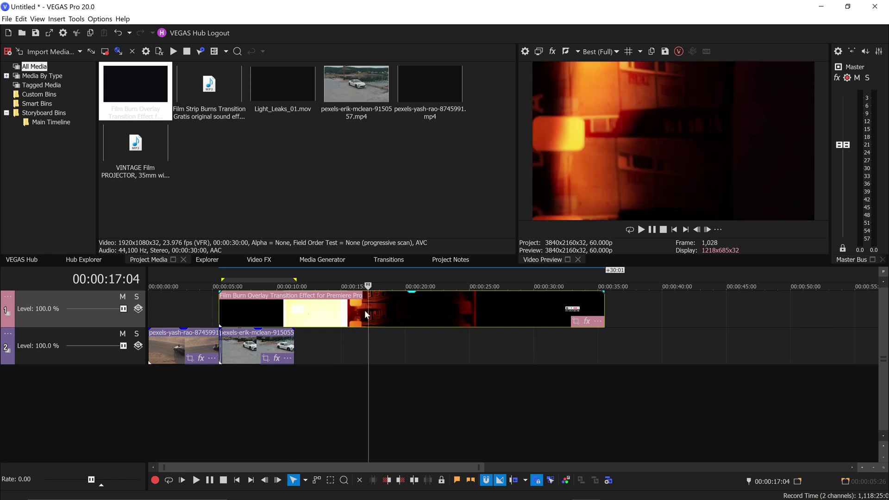
mouse_move(369, 308)
mouse_down()
mouse_move(396, 311)
mouse_move(380, 315)
mouse_up()
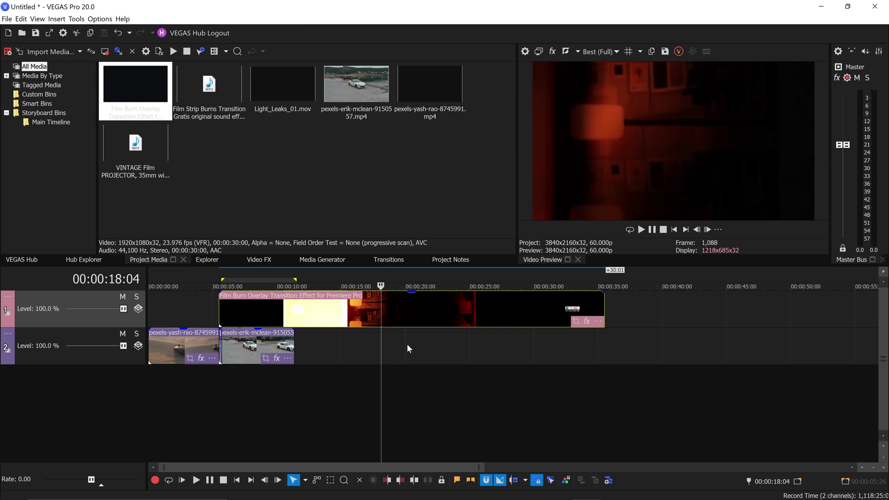
key(s)
click(396, 312)
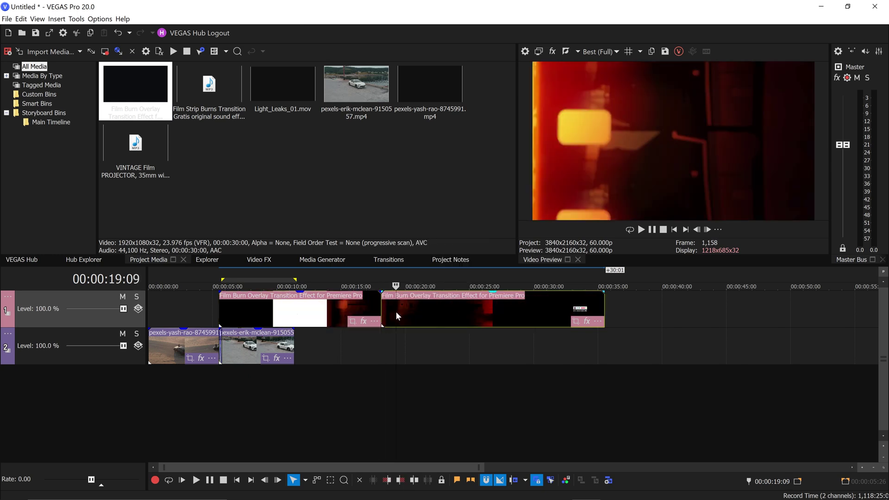
click(400, 309)
drag(400, 309, 404, 311)
key(s)
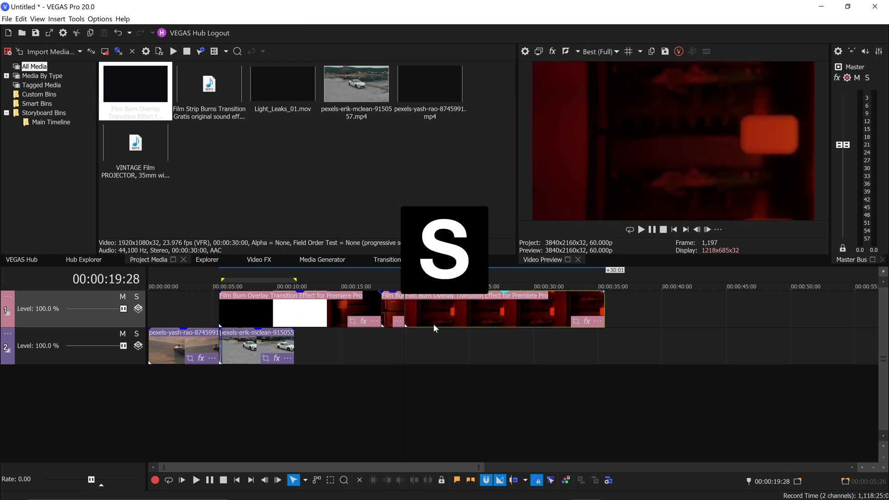
- Delete the unwanted film burn pieces and drag the burn burst toward the crossfade
click(340, 311)
key(Delete)
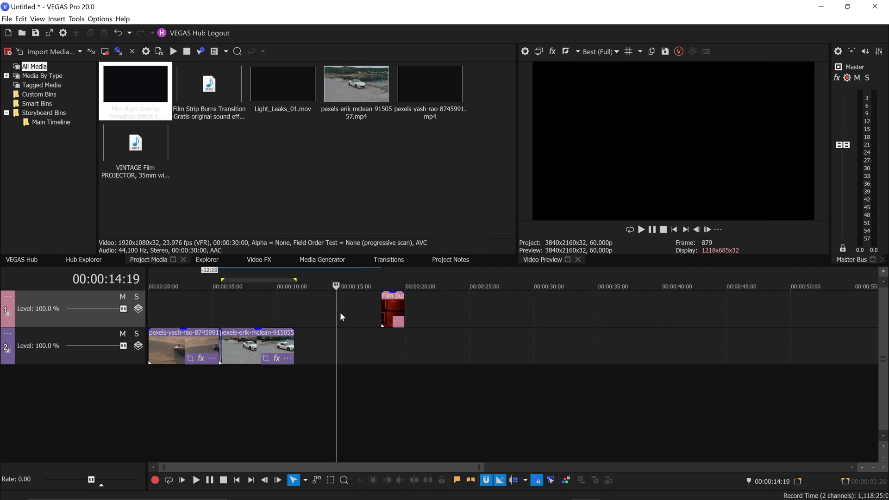
drag(390, 305, 250, 315)
- Line the film burn clip up with the crossfade between the car clips
click(220, 319)
scroll(220, 319, up, 5)
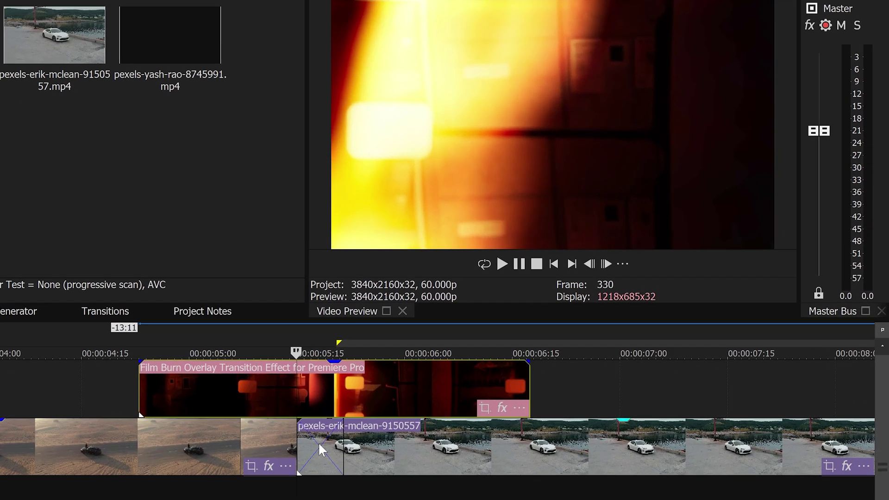
click(318, 442)
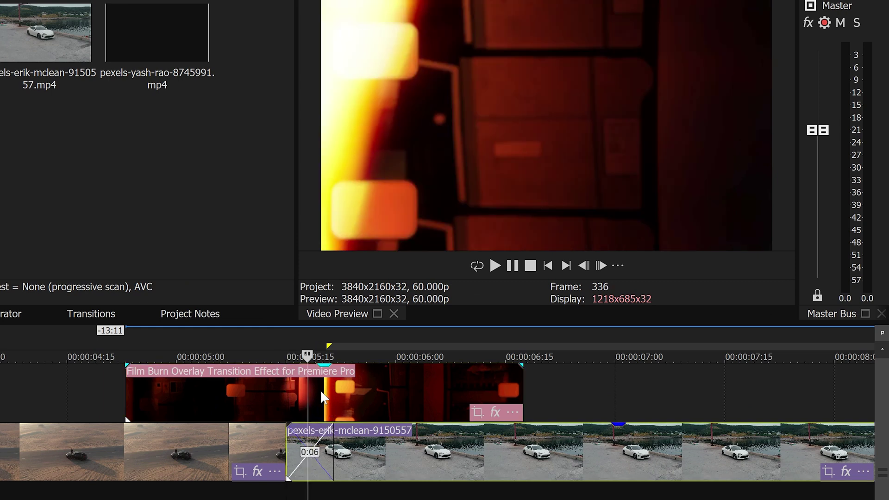
drag(321, 390, 361, 406)
drag(157, 365, 157, 364)
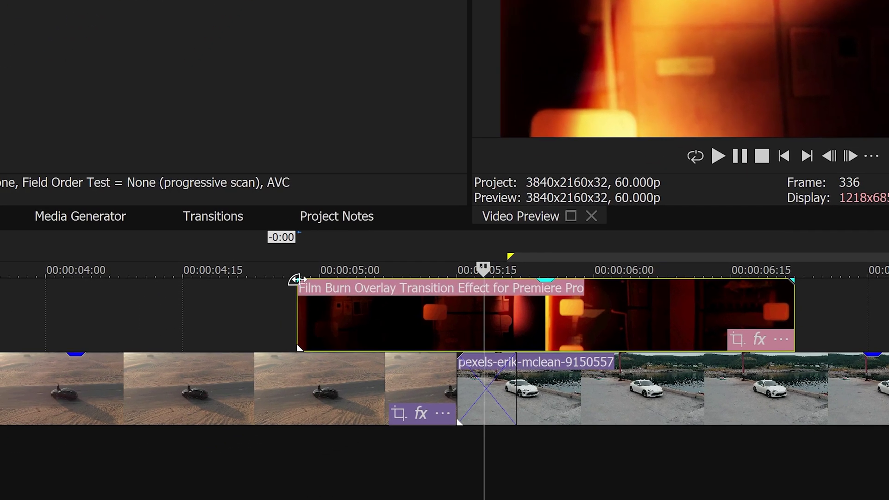
- Give the film burn a short linear fade-in and preview it over the crossfade
drag(296, 280, 352, 281)
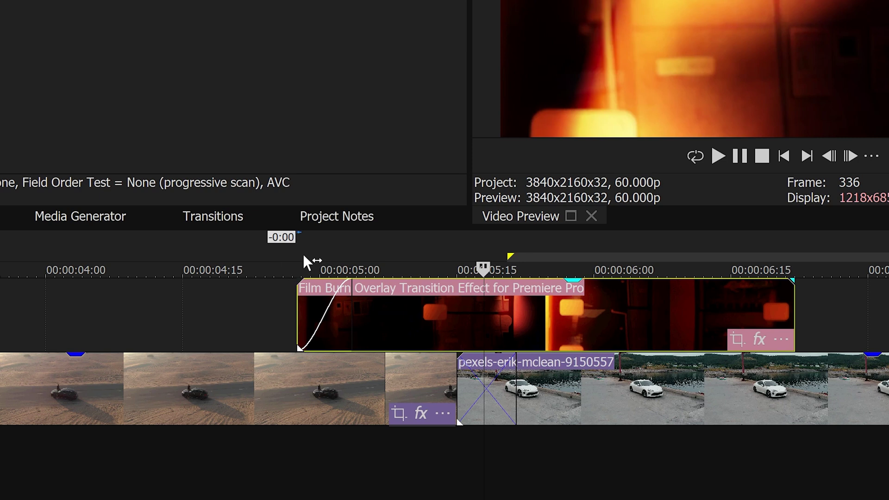
right_click(348, 277)
click(402, 321)
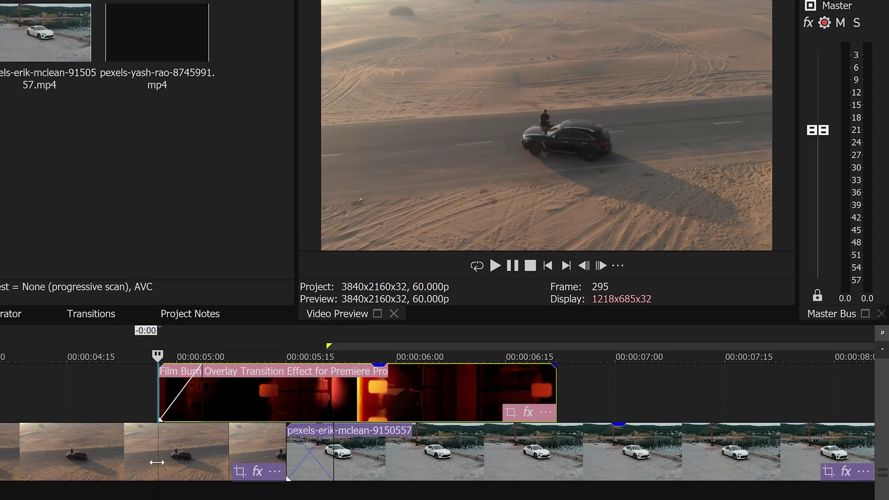
drag(171, 464, 217, 466)
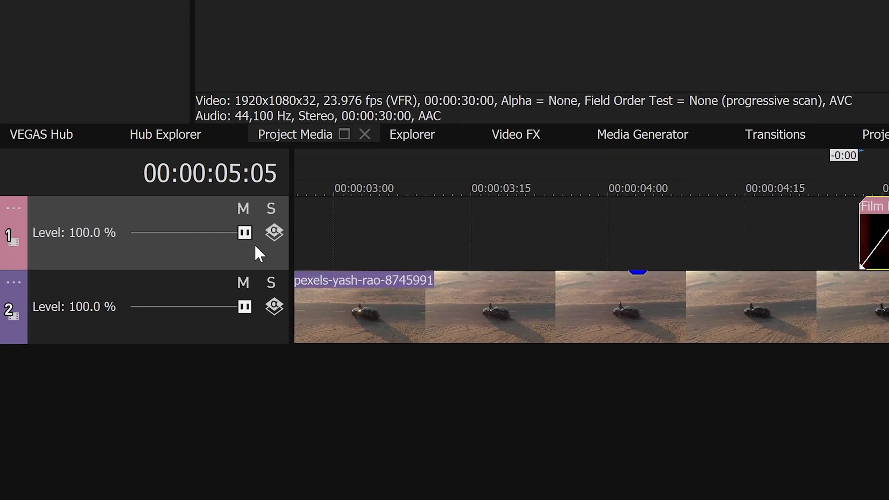
- Show the Compositing Mode button on track headers and set track 1's compositing to Add
click(14, 208)
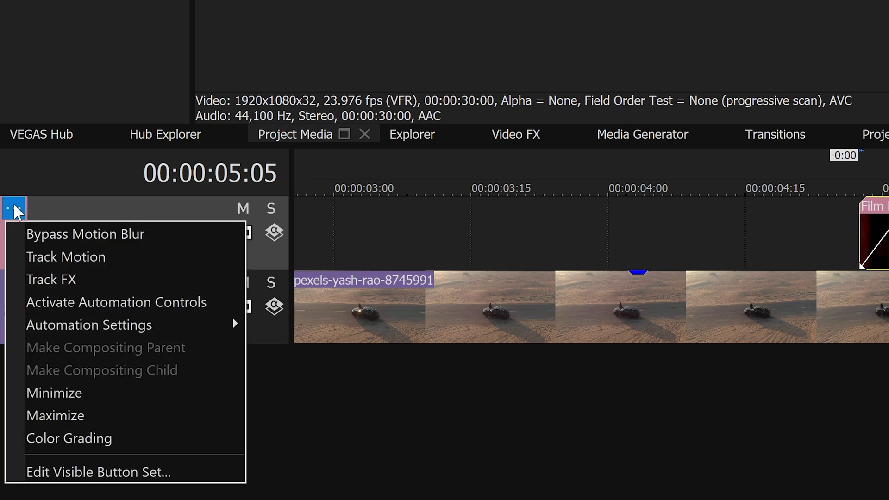
click(93, 473)
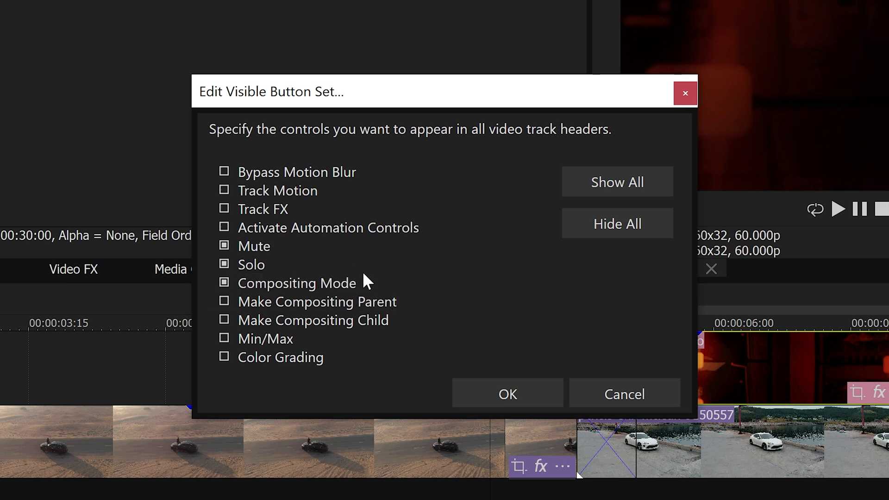
click(508, 387)
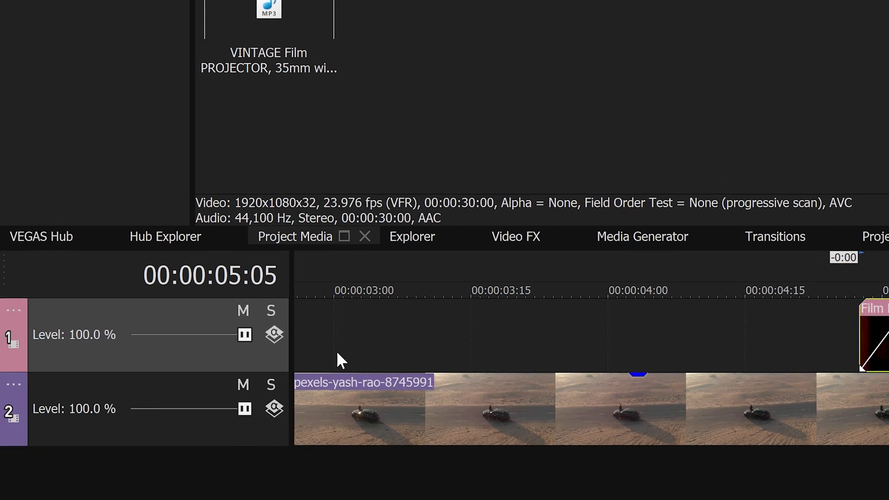
click(275, 341)
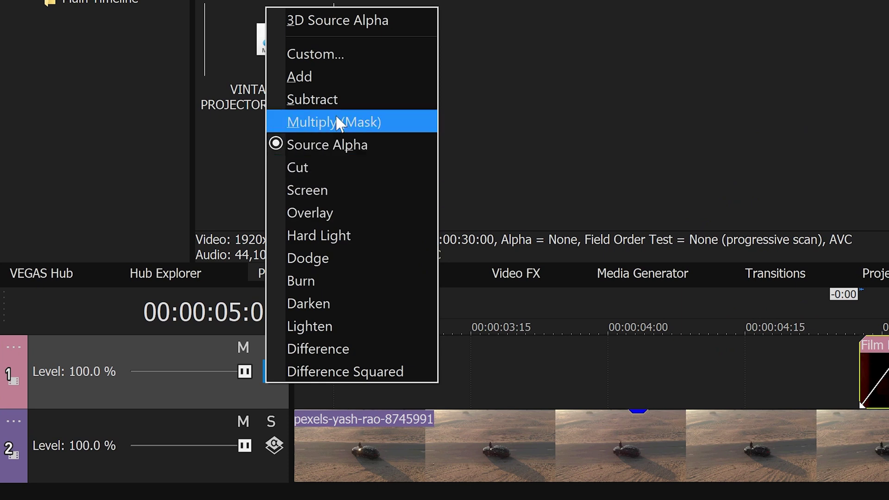
click(323, 79)
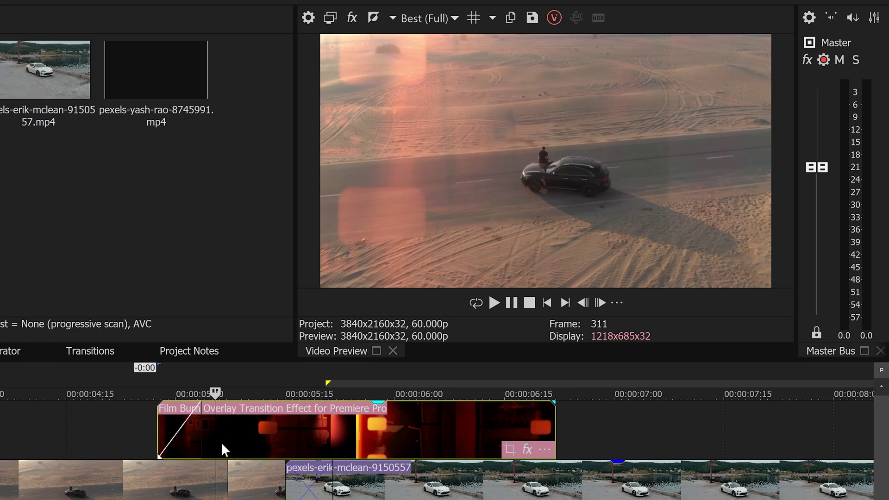
- Trim the film burn overlay's end and give it a linear fade-out
mouse_move(216, 439)
mouse_down()
mouse_move(256, 438)
mouse_move(123, 449)
mouse_move(182, 440)
mouse_move(353, 449)
mouse_up()
drag(555, 426, 370, 399)
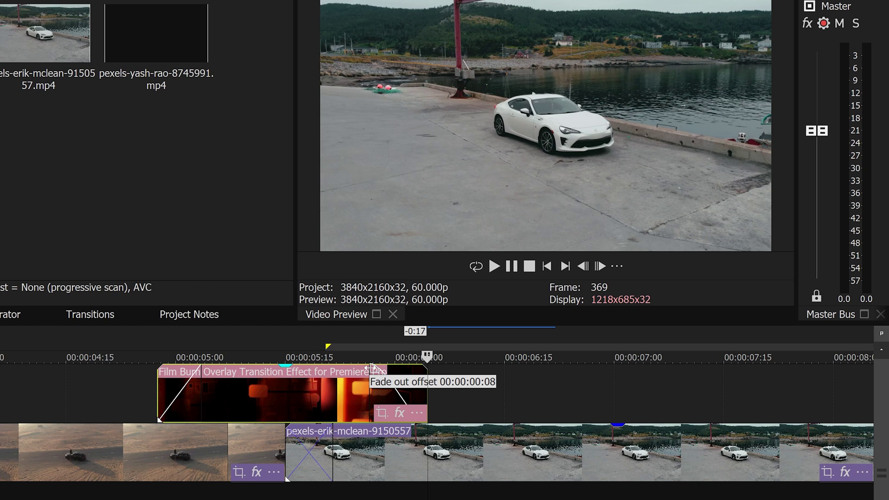
drag(373, 368, 375, 370)
right_click(376, 370)
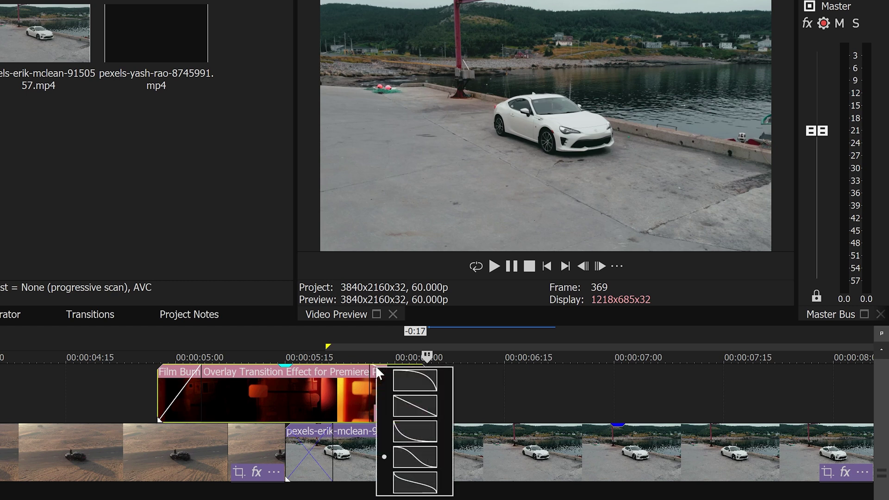
click(399, 407)
- With the playhead at 00:00:05:05, insert a new empty video track on top
click(236, 459)
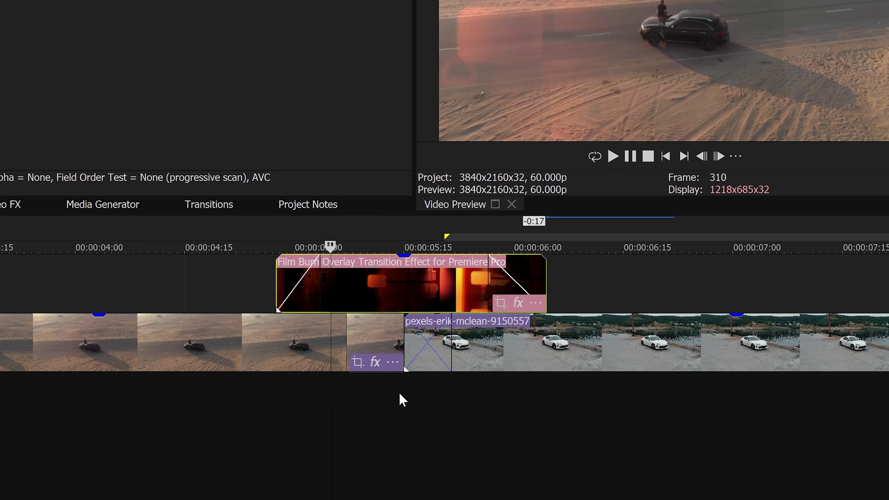
right_click(398, 394)
click(410, 441)
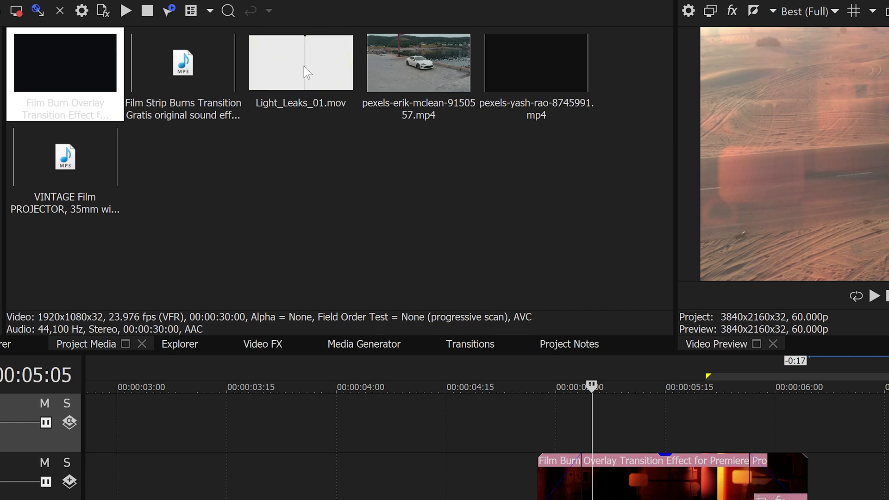
- Place Light_Leaks_01.mov on the new top track, aligned with the film burn's start
drag(294, 101, 76, 397)
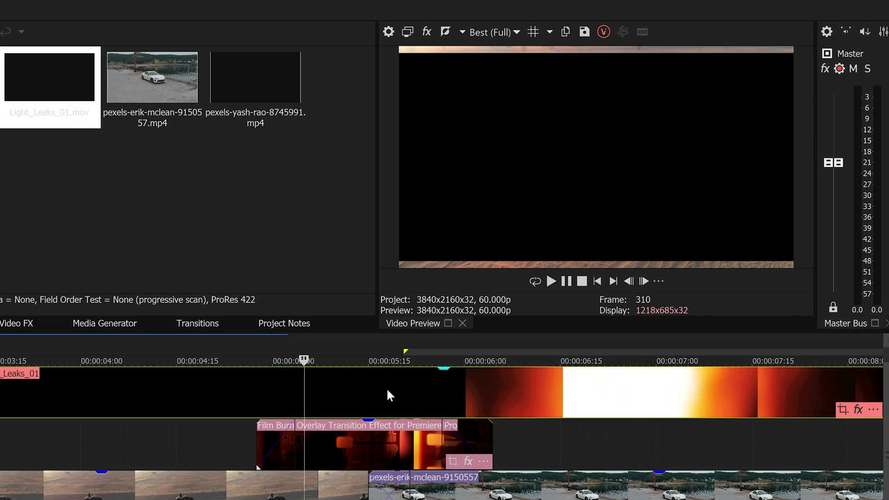
drag(387, 389, 258, 403)
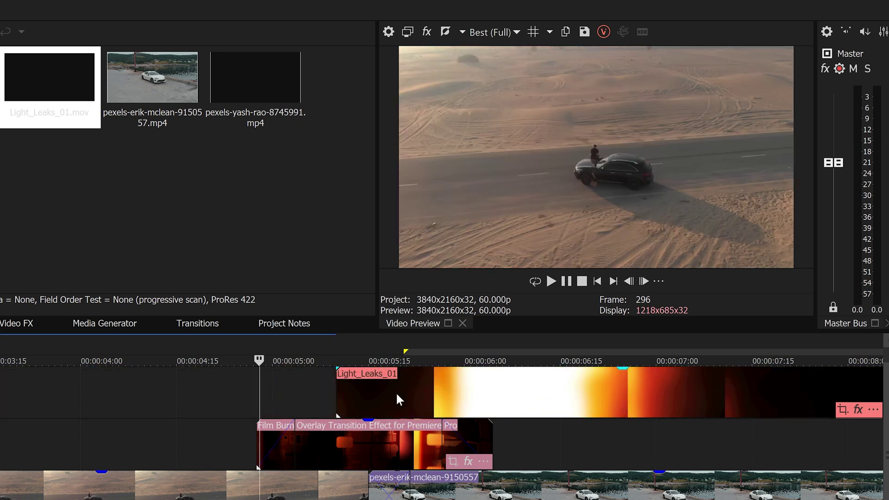
drag(396, 392, 278, 395)
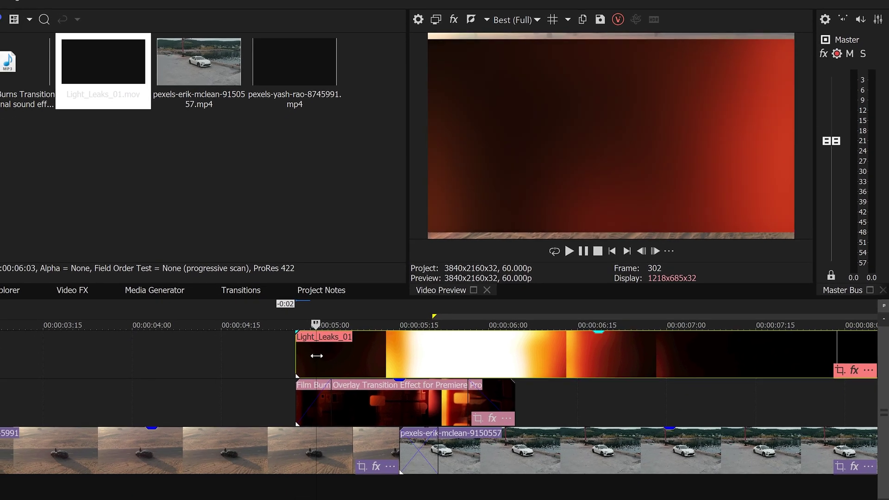
- Split the light leak near 00:00:07:00 and delete its trailing piece
drag(317, 356, 551, 356)
scroll(531, 406, down, 2)
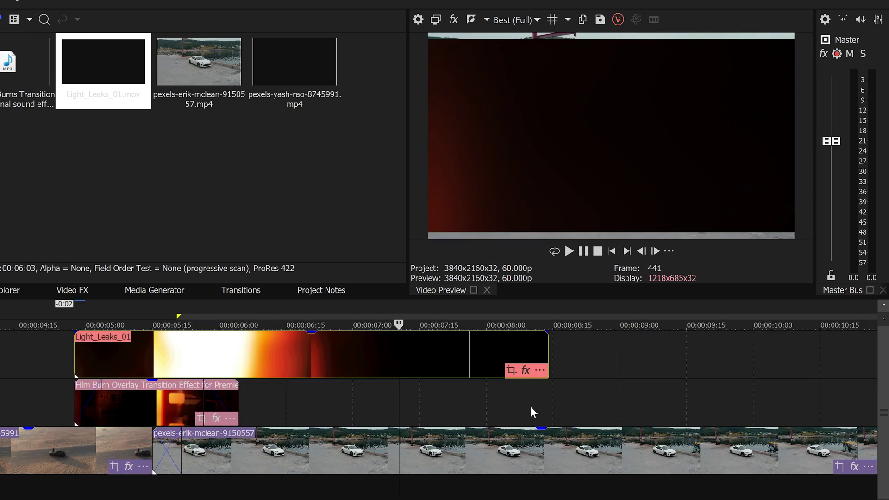
key(s)
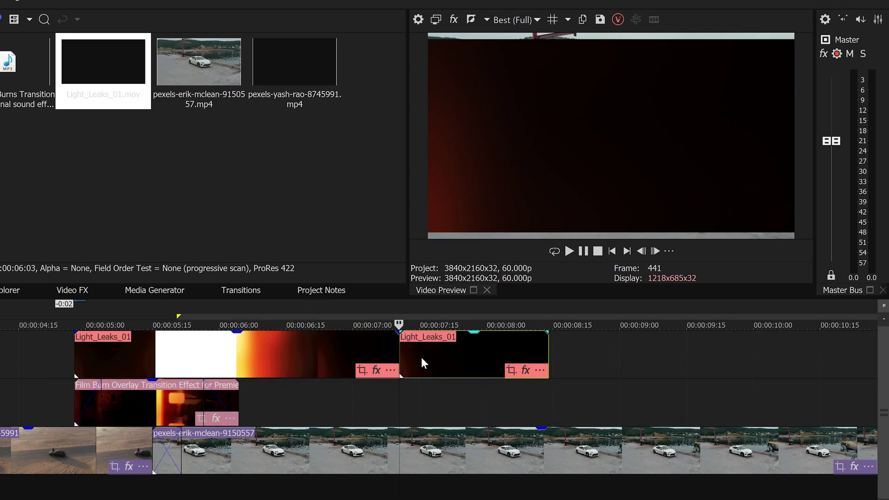
key(Delete)
click(140, 334)
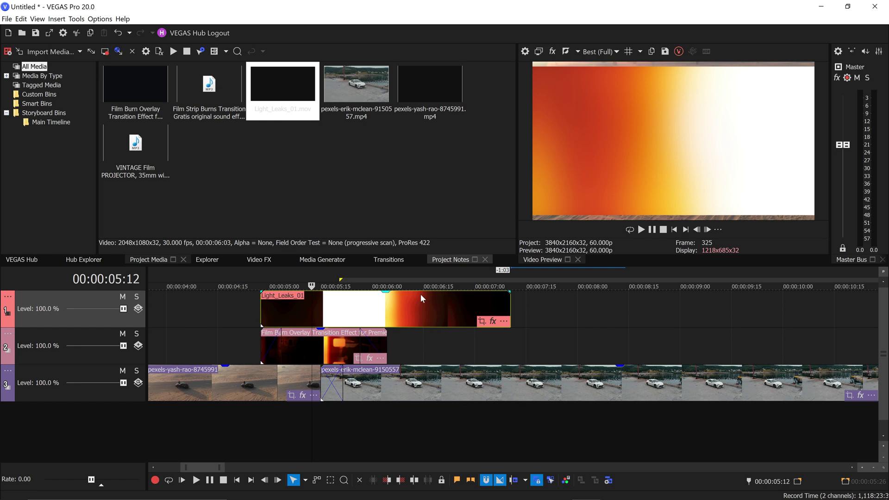
right_click(331, 316)
click(375, 495)
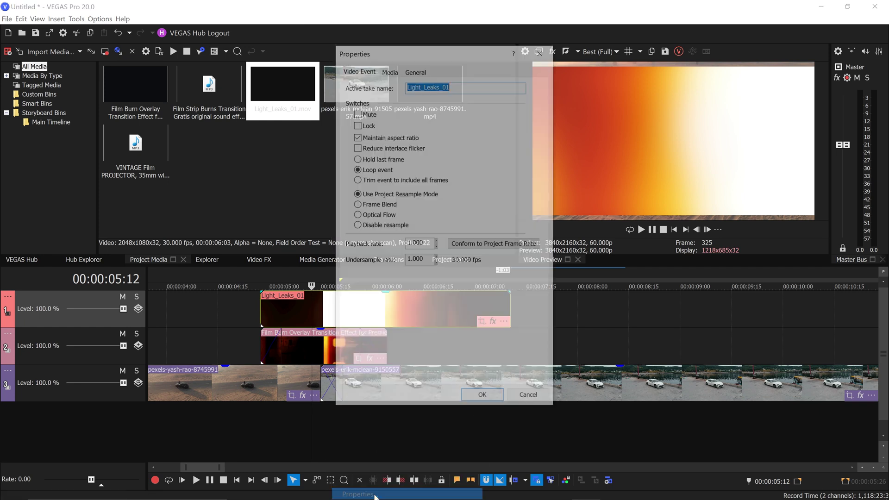
click(467, 400)
click(326, 314)
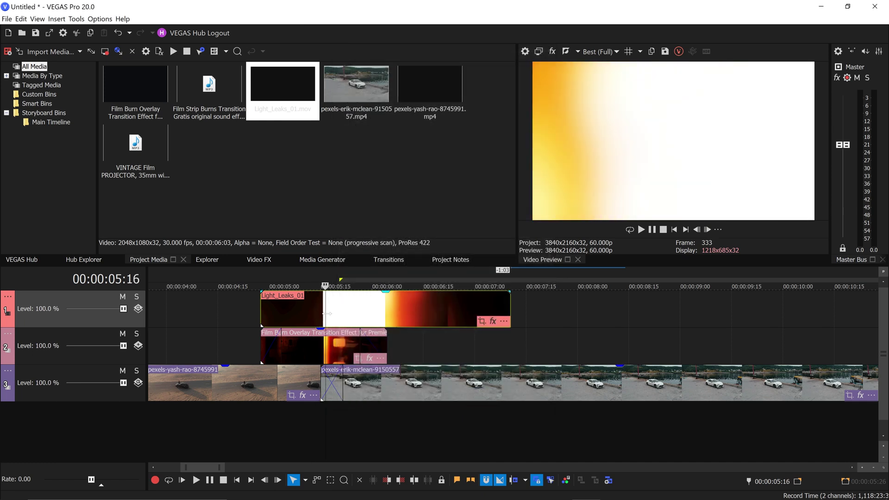
click(330, 314)
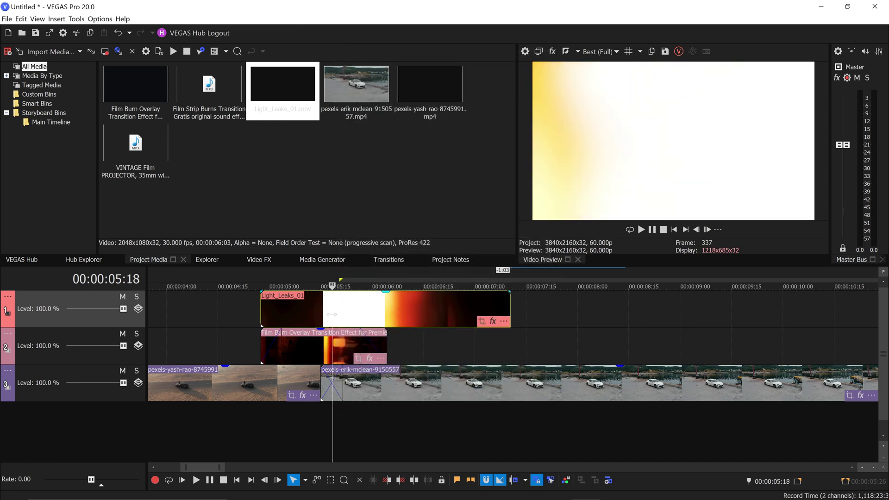
- Nudge Light_Leaks_01 slightly earlier and set its track's compositing mode to Add
drag(373, 319, 356, 318)
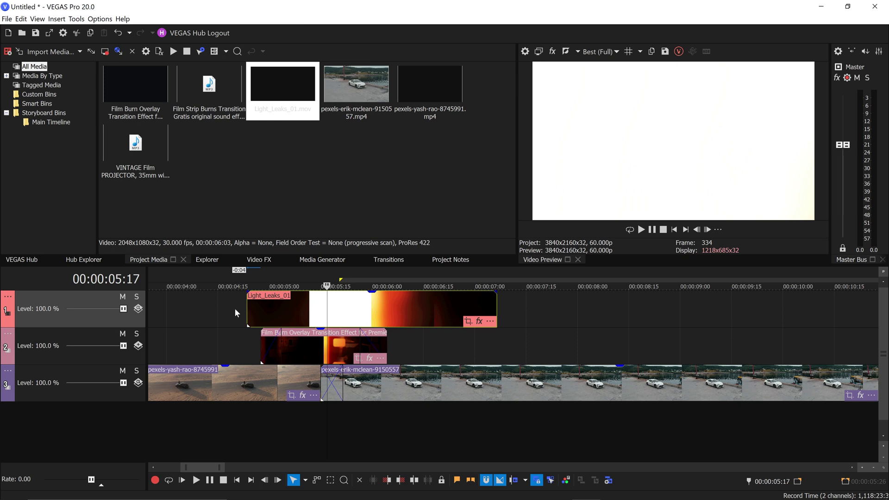
click(138, 309)
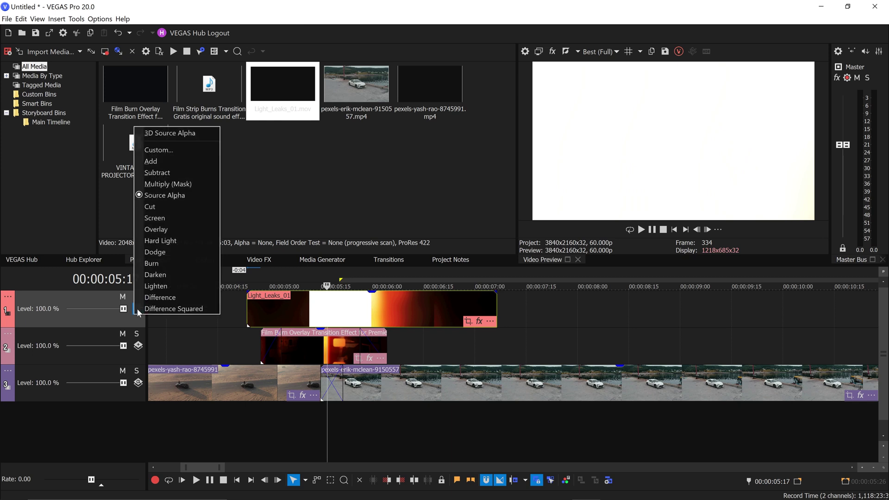
click(153, 161)
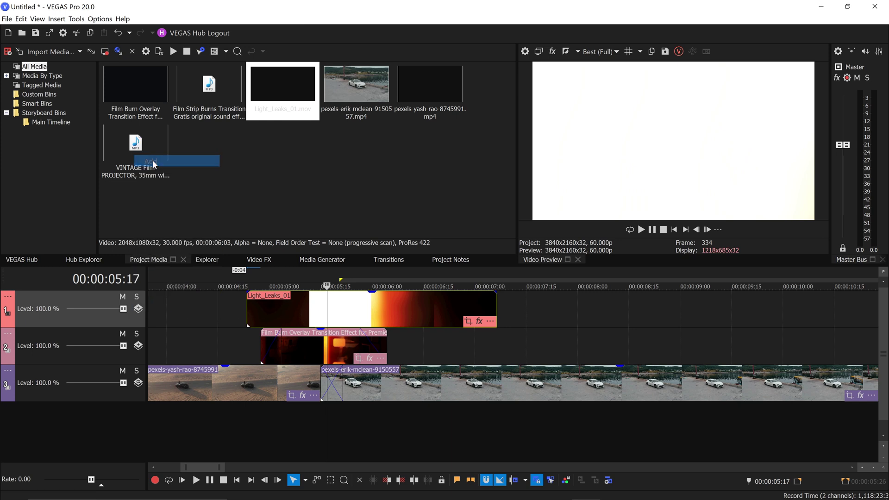
mouse_move(328, 319)
mouse_down()
mouse_move(269, 311)
mouse_move(416, 324)
mouse_move(311, 320)
mouse_up()
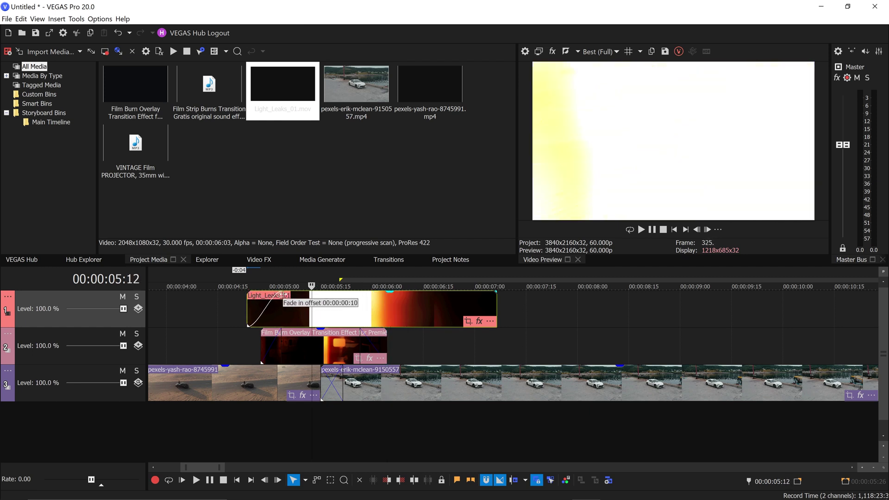
- Make Light_Leaks_01's fade-in linear and give its fade-out a new curve
right_click(280, 292)
click(306, 331)
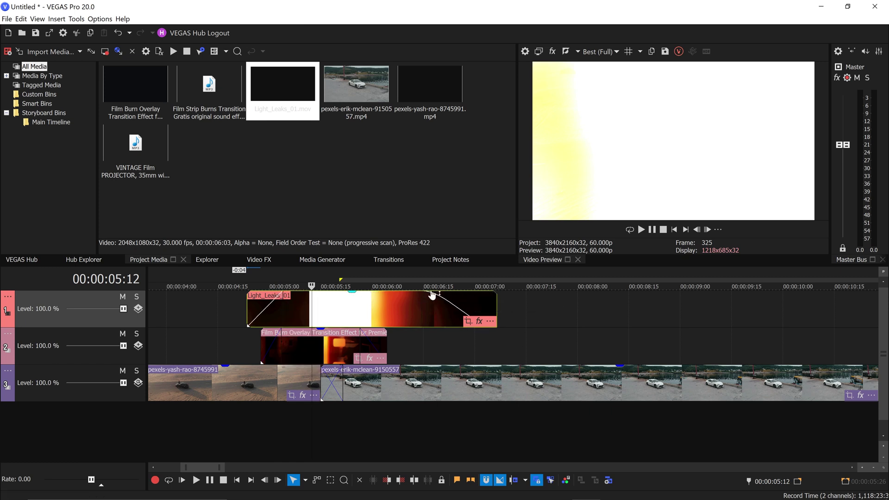
right_click(432, 295)
click(440, 317)
- Extend the Film Burn Overlay clip outward at both its start and end
click(299, 335)
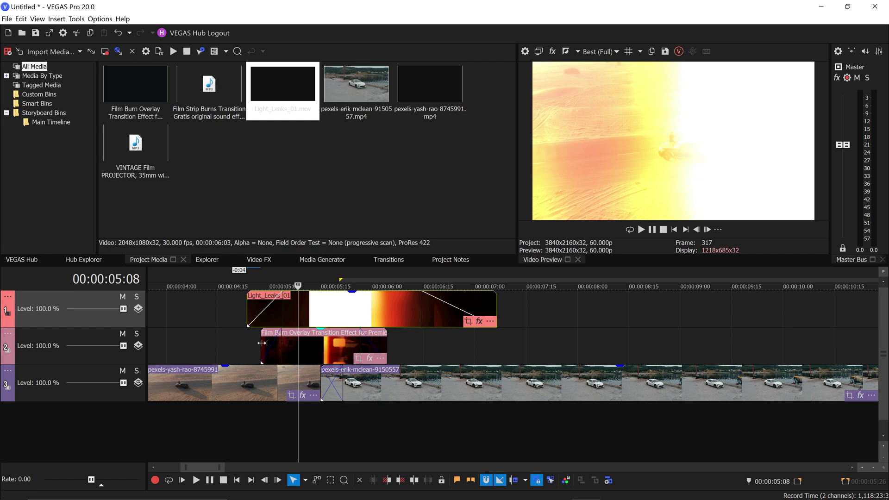
drag(261, 342, 218, 343)
drag(386, 337, 536, 336)
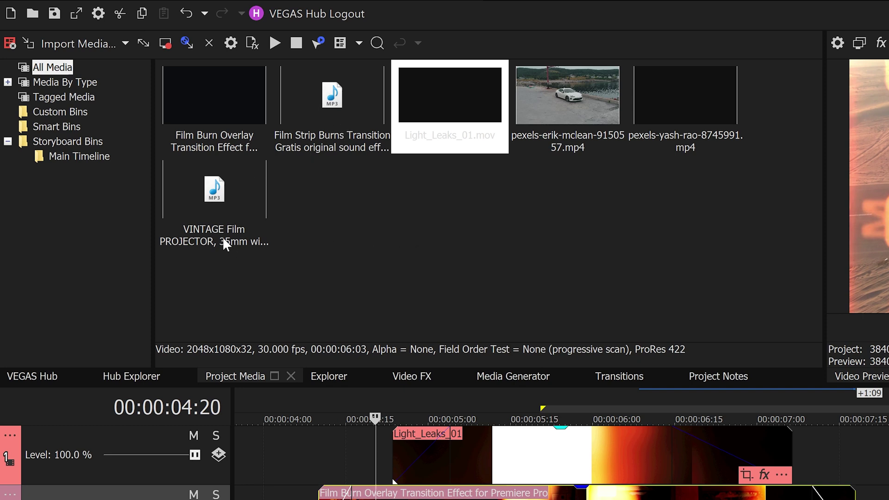
- Drop the VINTAGE Film PROJECTOR MP3 onto new audio track 4, aligned with the overlay's start
drag(214, 235, 305, 258)
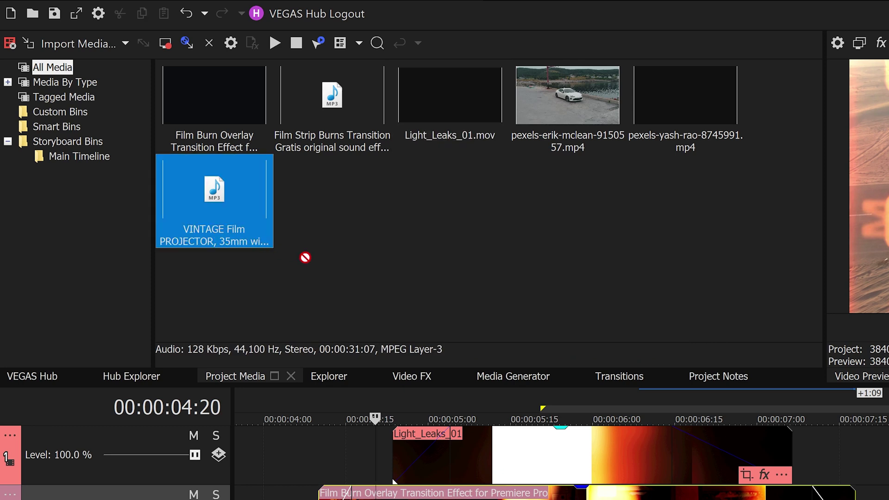
drag(405, 290, 380, 333)
drag(339, 360, 359, 367)
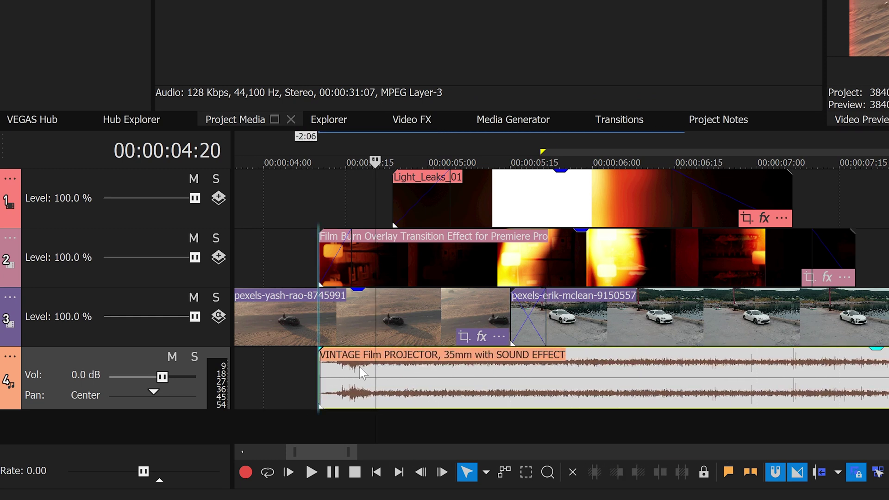
- Lower the projector sound's gain to -14 dB and give it a linear fade-in
drag(582, 356, 535, 407)
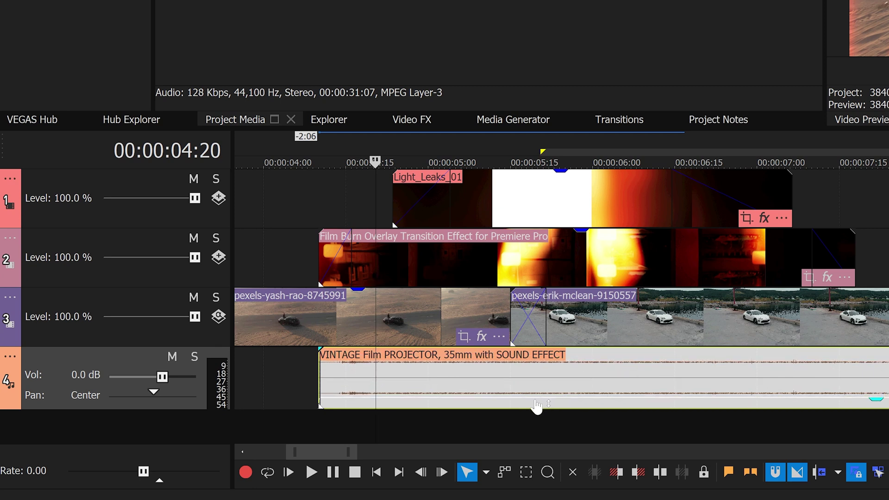
drag(319, 350, 341, 357)
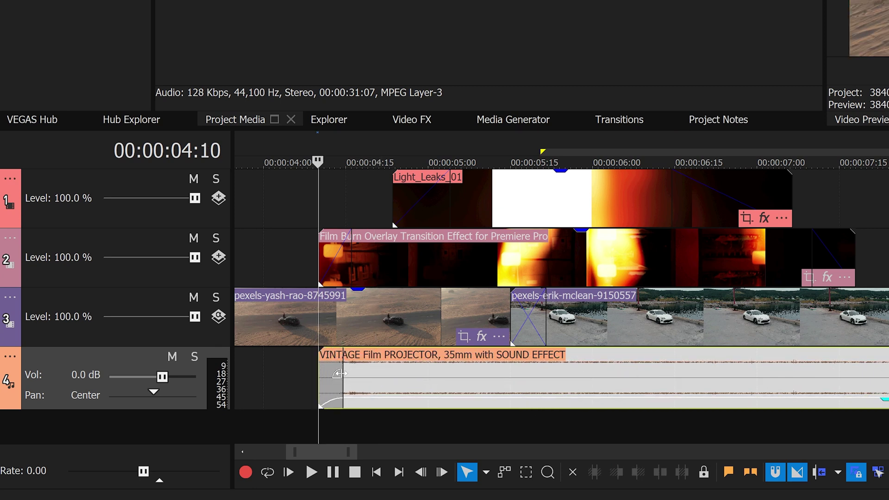
right_click(343, 397)
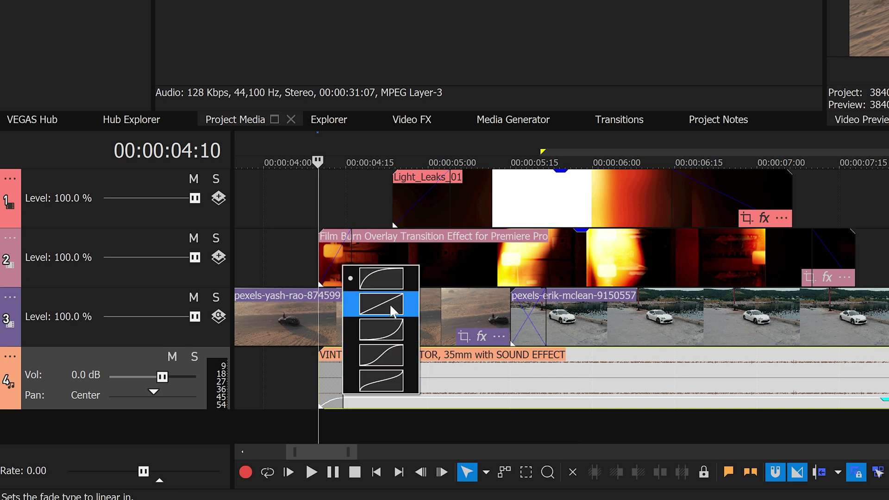
click(389, 304)
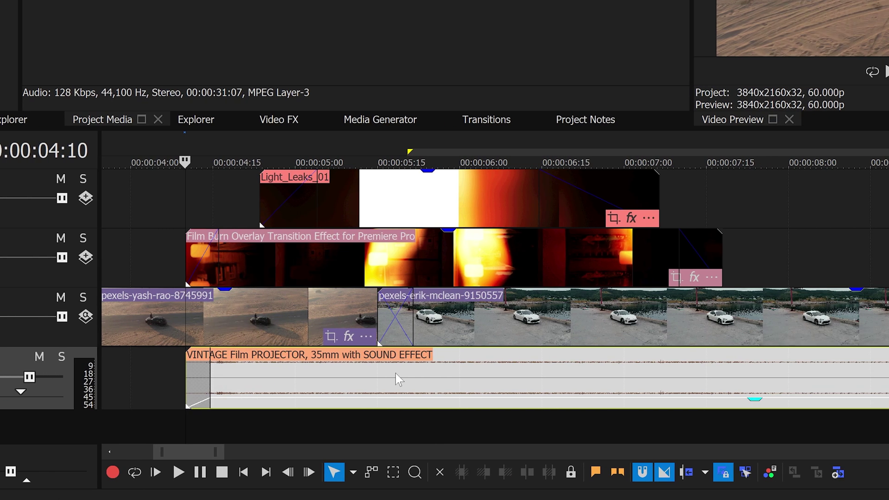
- Split the projector sound at 05:18, delete the rest, and add a curved fade-out
click(437, 373)
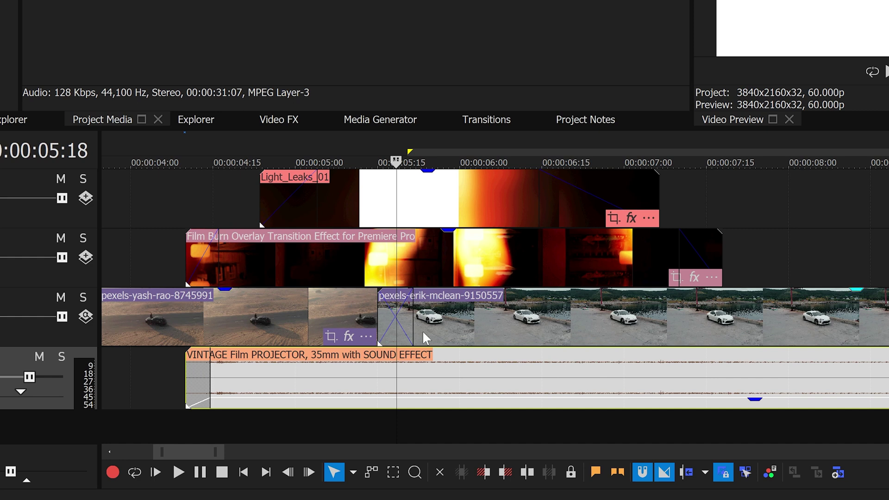
key(s)
click(432, 370)
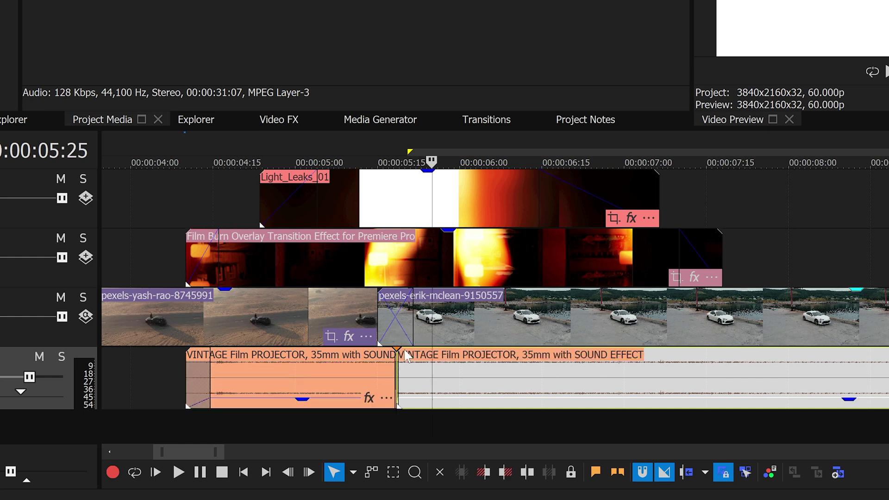
key(Delete)
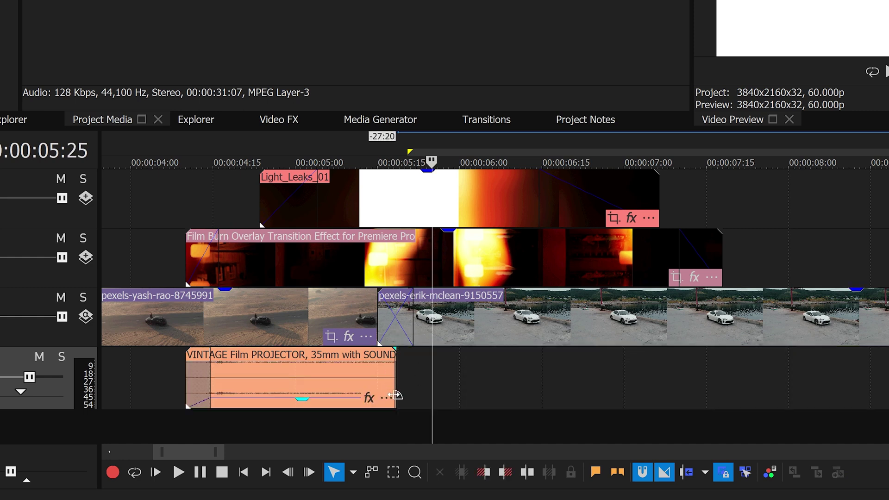
drag(395, 395, 351, 397)
right_click(351, 398)
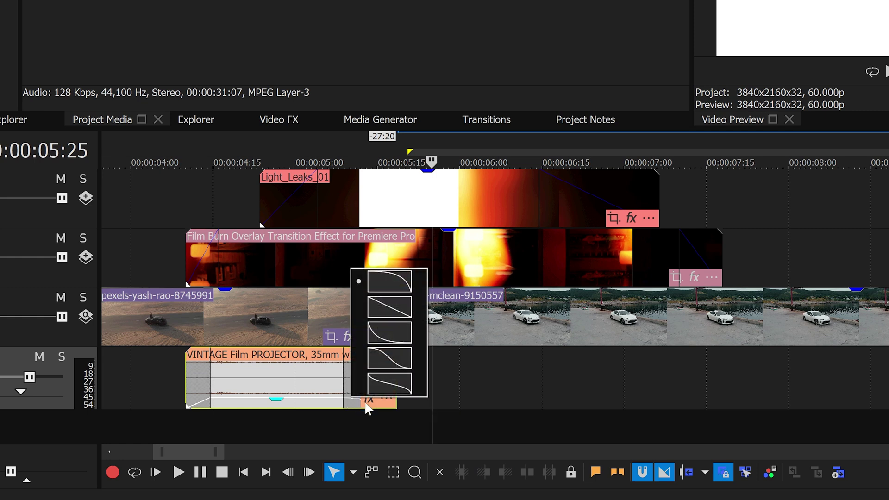
click(392, 320)
- Place the Film Strip Burns sound on new audio track 5 with a linear fade-in
drag(192, 34, 194, 49)
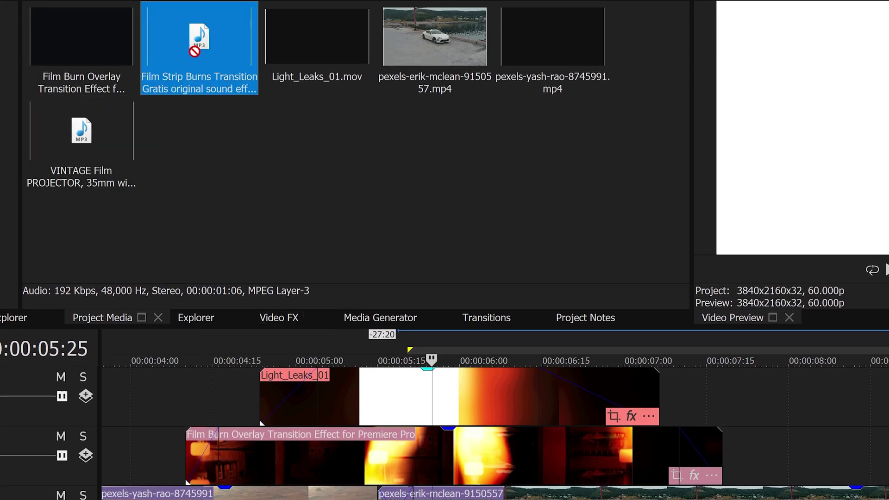
drag(231, 111, 370, 389)
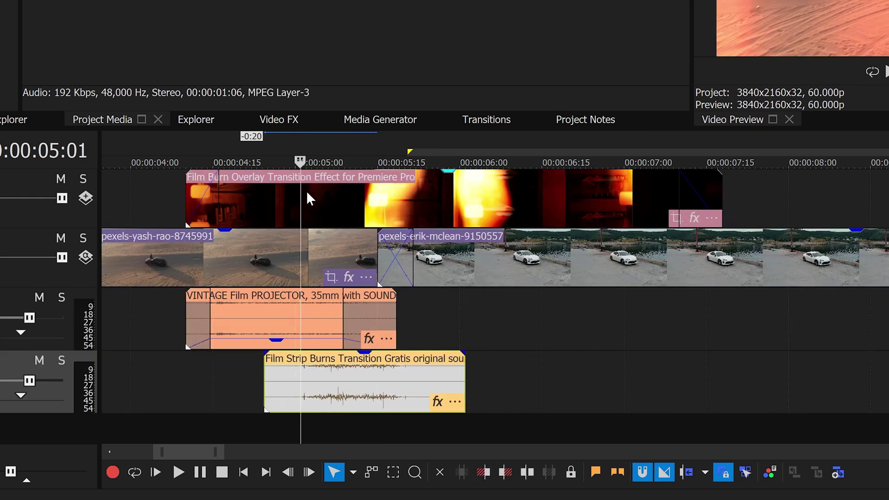
drag(266, 353, 301, 363)
right_click(297, 355)
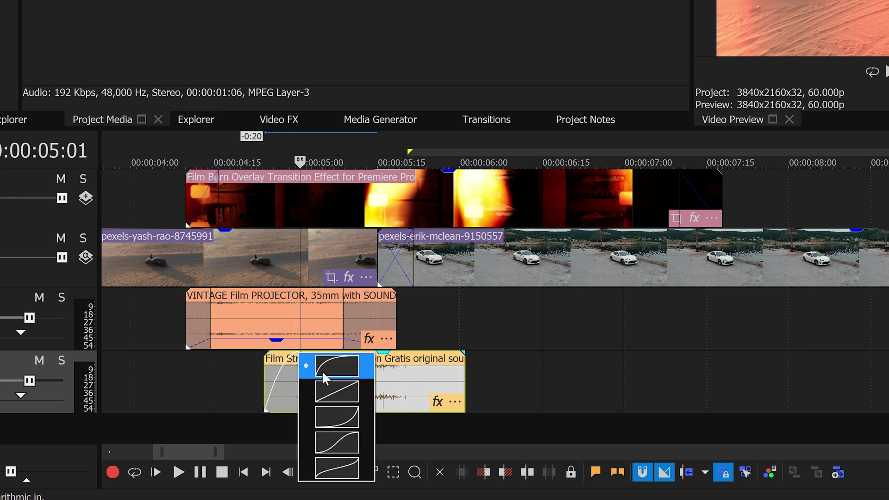
click(335, 383)
- Add a curved fade-out to the end of the Film Strip Burns sound
drag(464, 352, 355, 383)
right_click(407, 354)
click(437, 400)
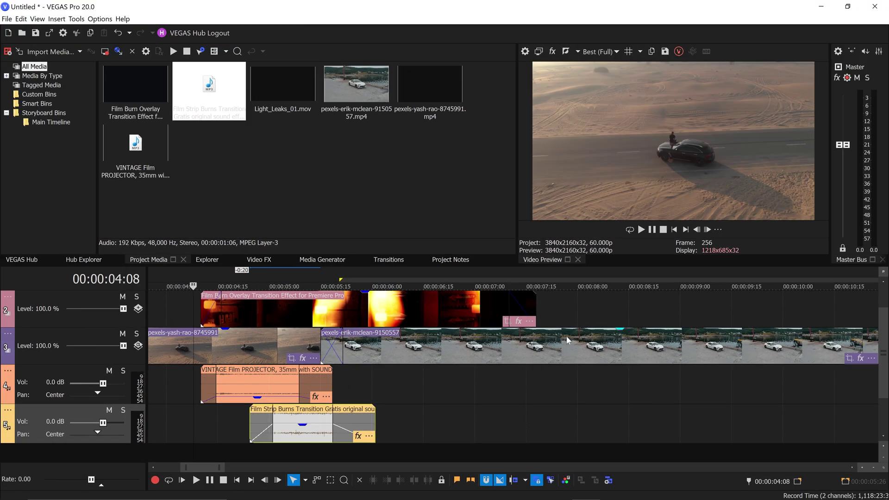
- Select 01:20–07:29 around the transition and loop-play it with audio tracks 4 and 5 muted
drag(575, 301, 100, 291)
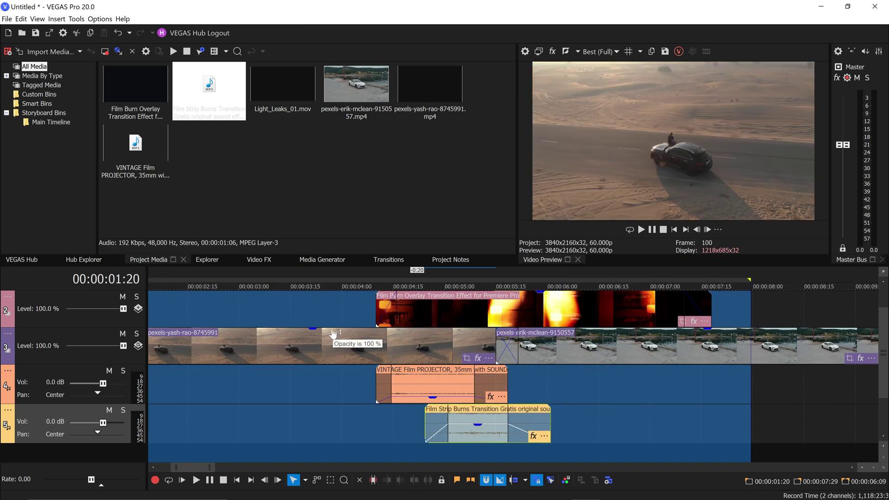
key(Escape)
key(space)
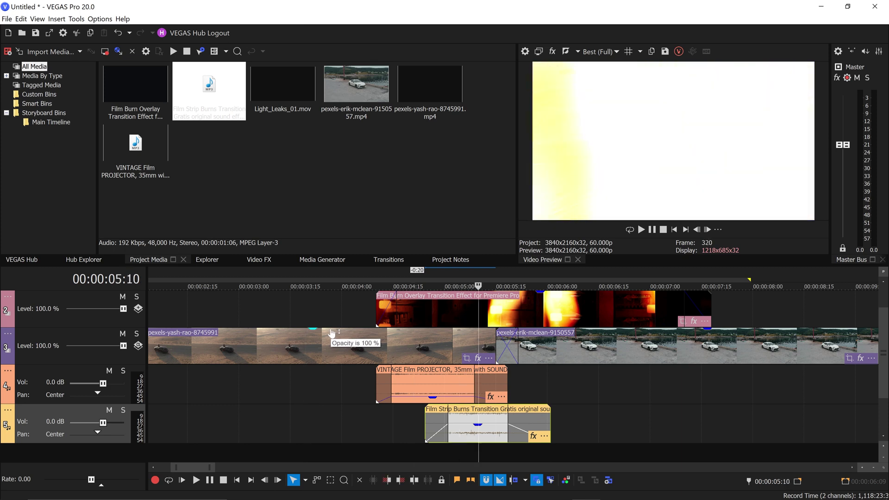
click(663, 230)
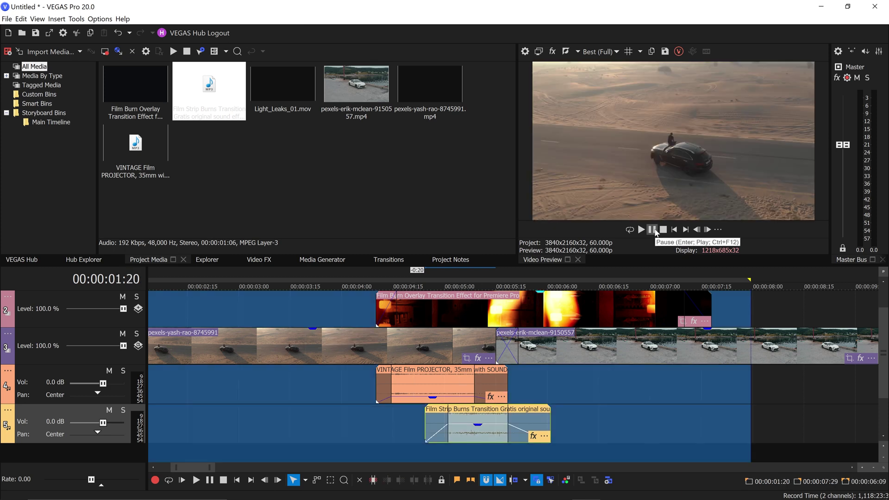
click(653, 230)
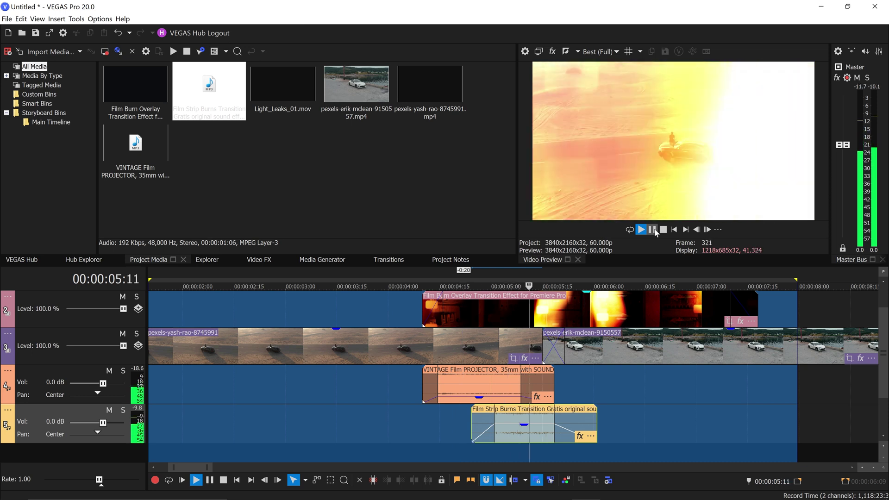
key(q)
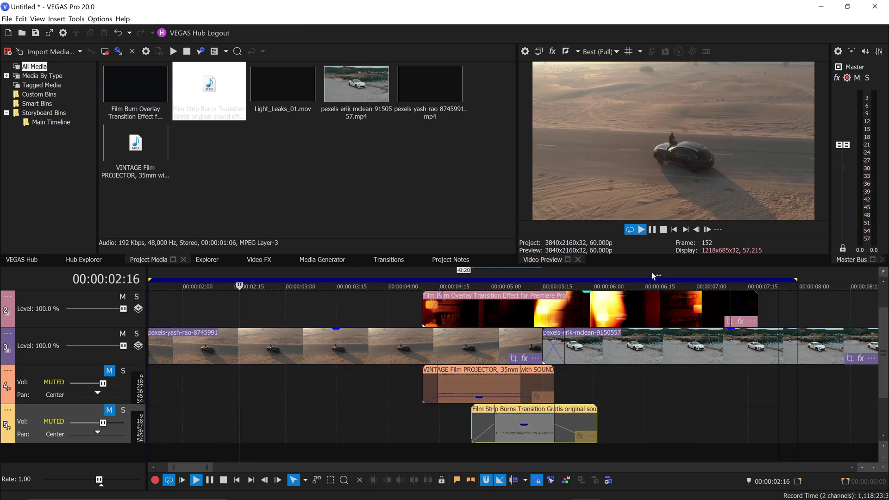